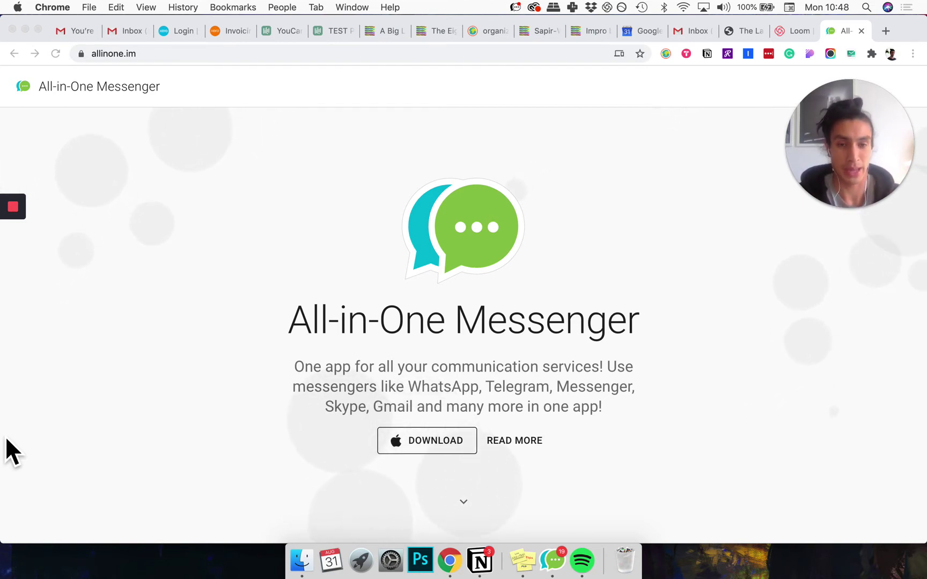
Step: Launch All-in-One Messenger, view the Messenger, Instagram, Telegram and TweetDeck tabs, then open Add Messenger
click(562, 574)
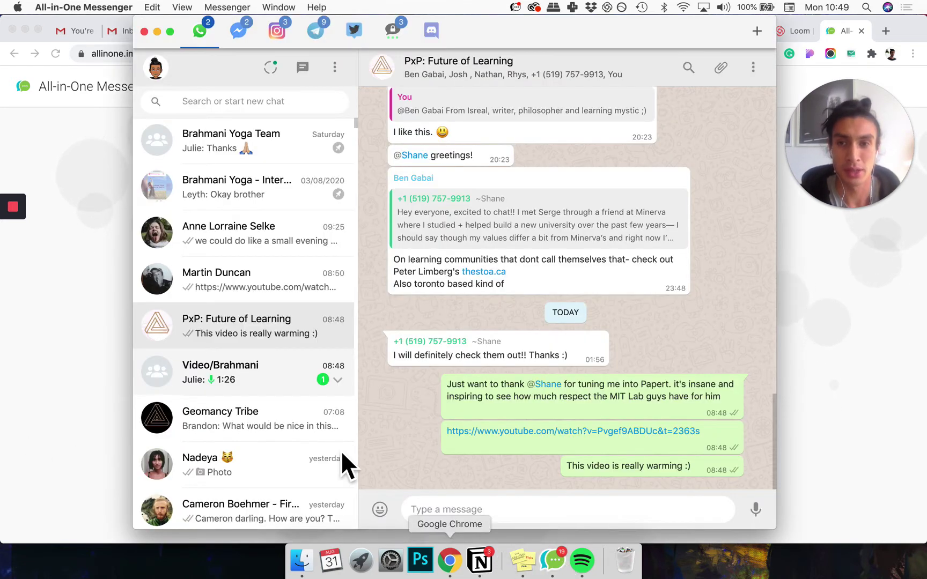
click(253, 47)
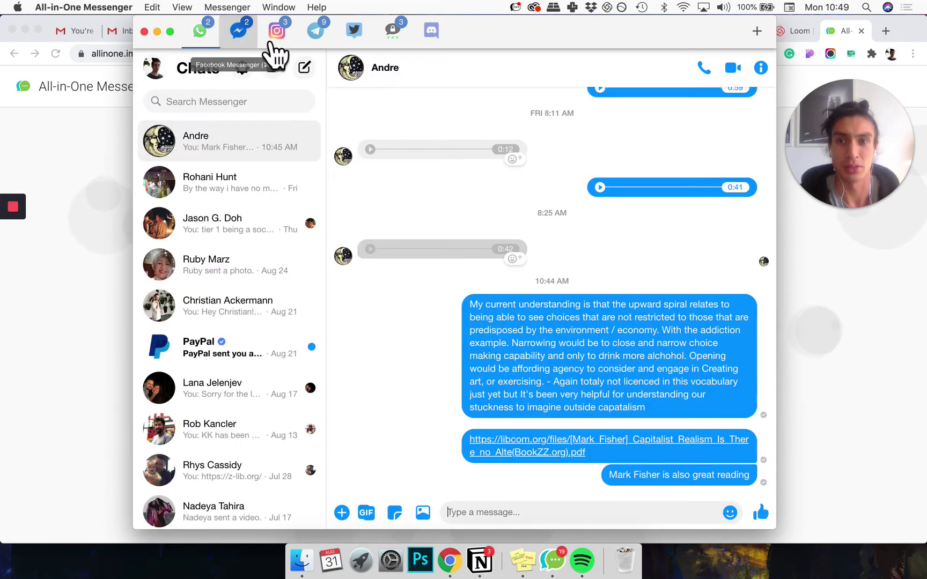
click(278, 35)
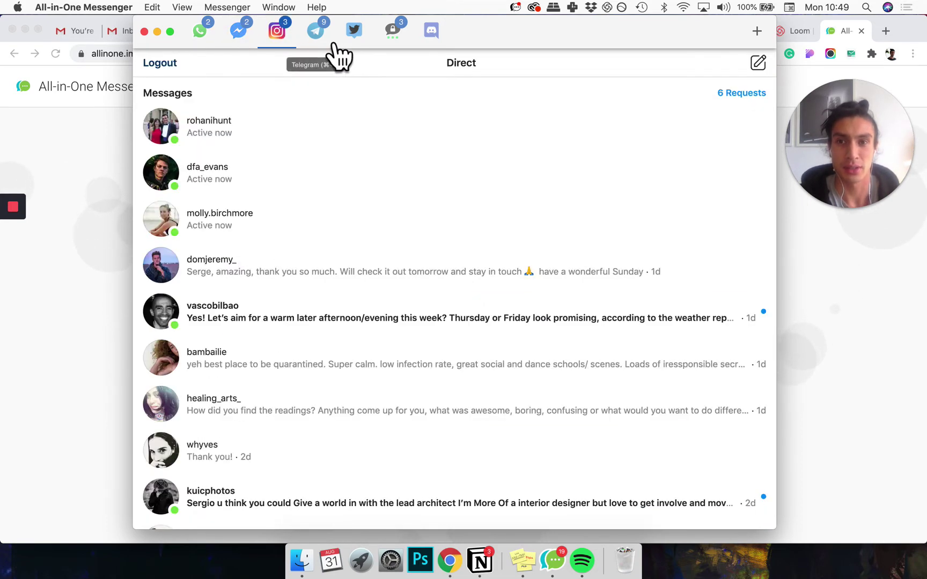
click(328, 42)
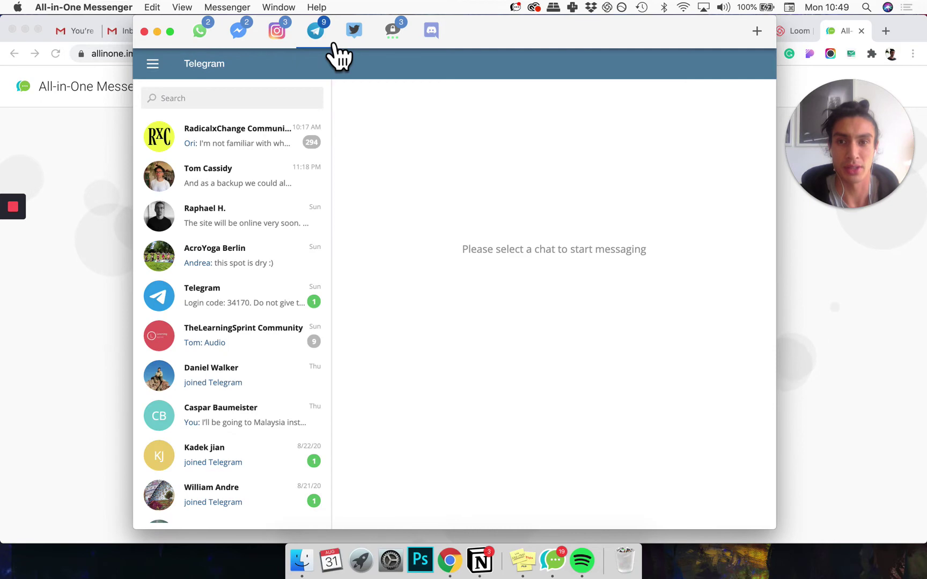
click(371, 46)
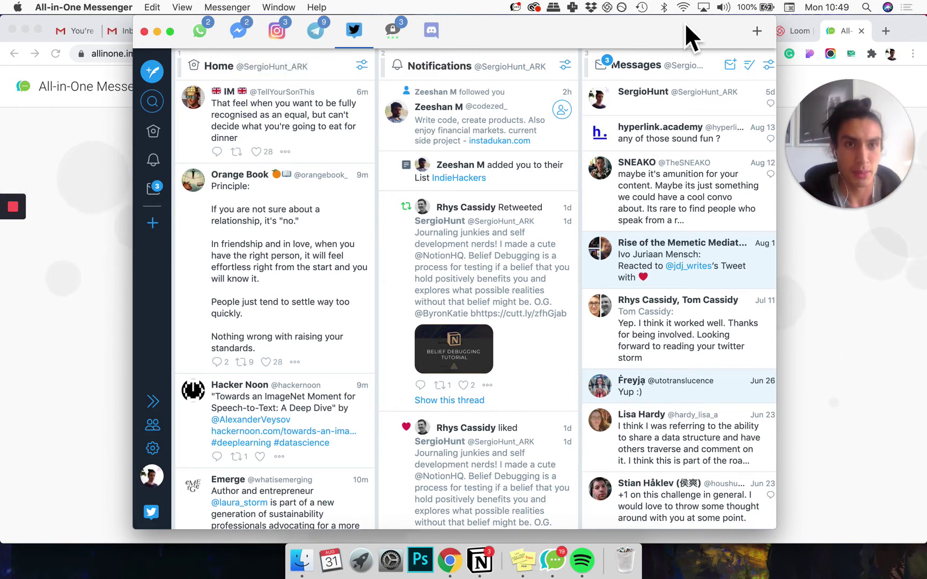
click(758, 31)
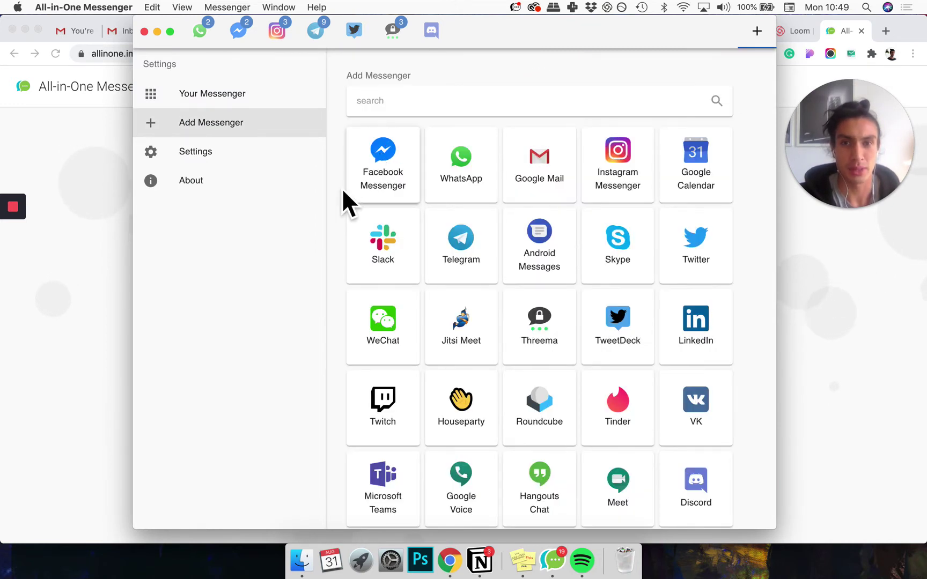
scroll(340, 141, down, 5)
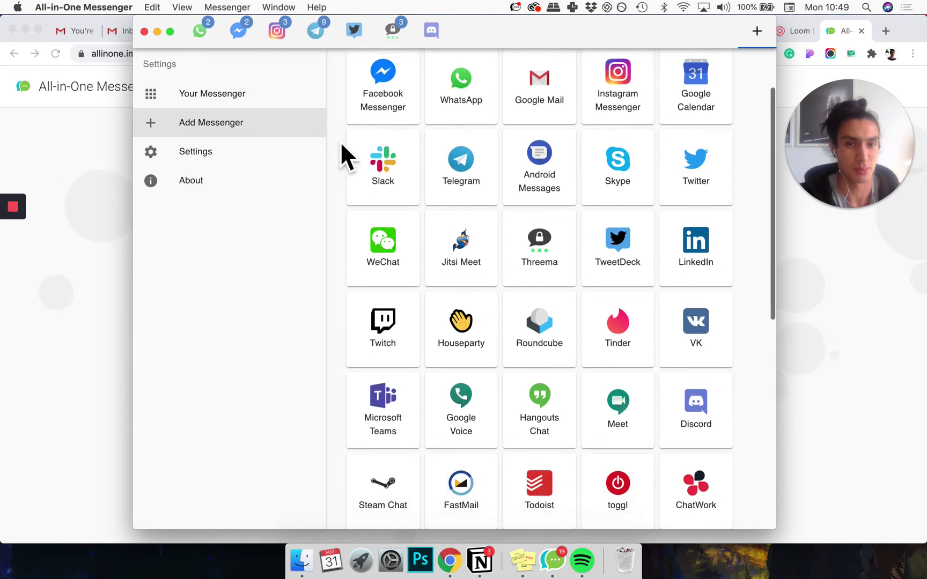
scroll(341, 142, down, 2)
scroll(340, 141, down, 3)
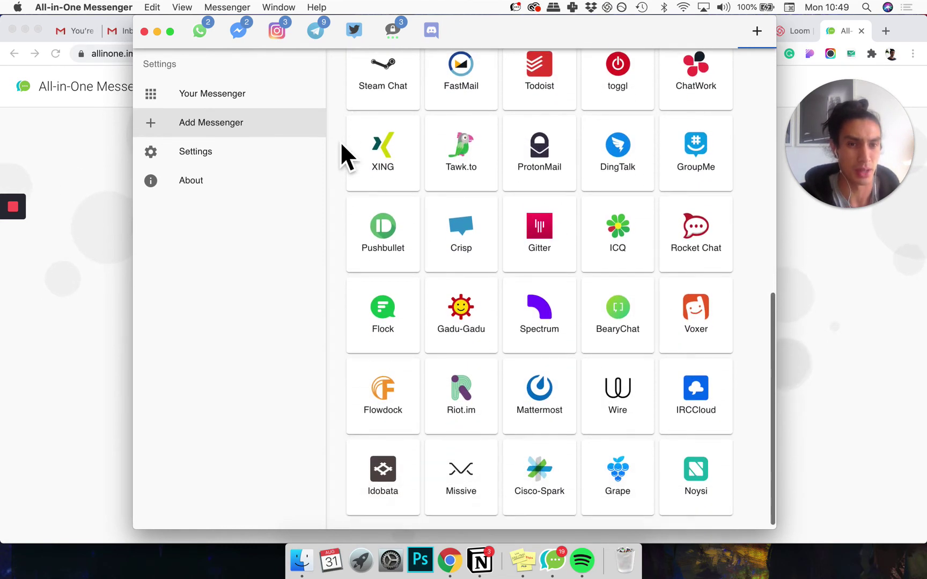
scroll(346, 278, up, 1)
scroll(347, 278, up, 1)
scroll(346, 279, up, 2)
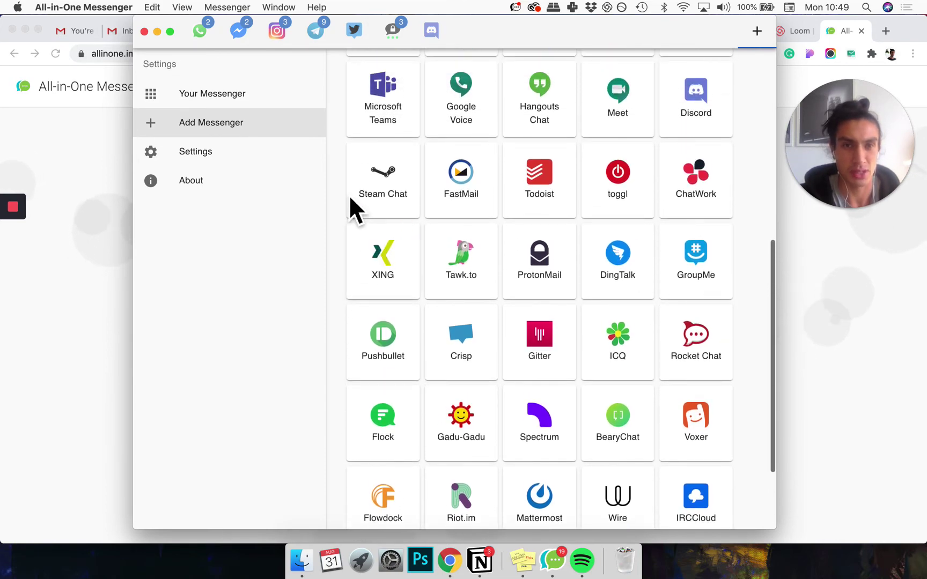
scroll(350, 197, up, 2)
scroll(350, 196, up, 1)
scroll(350, 197, up, 1)
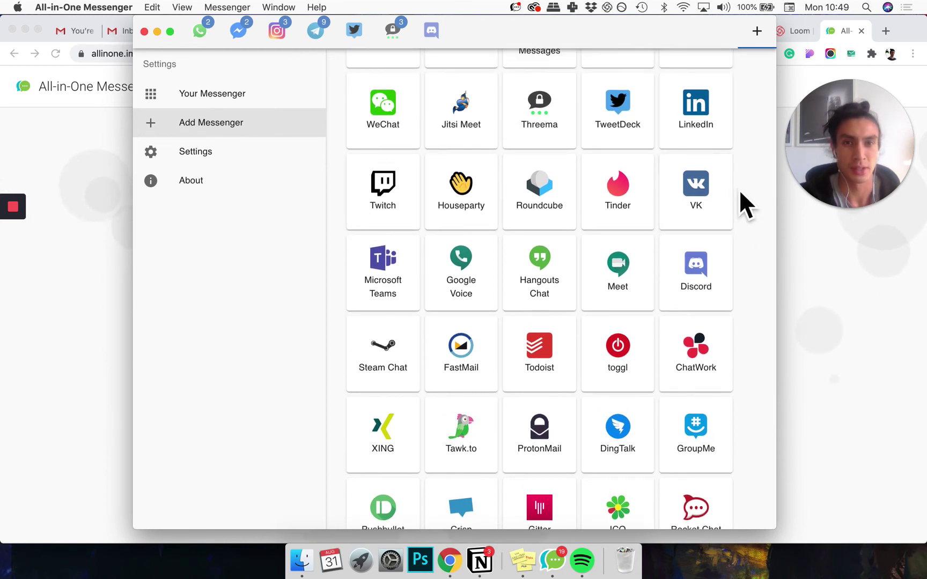
scroll(740, 190, up, 1)
scroll(744, 176, up, 5)
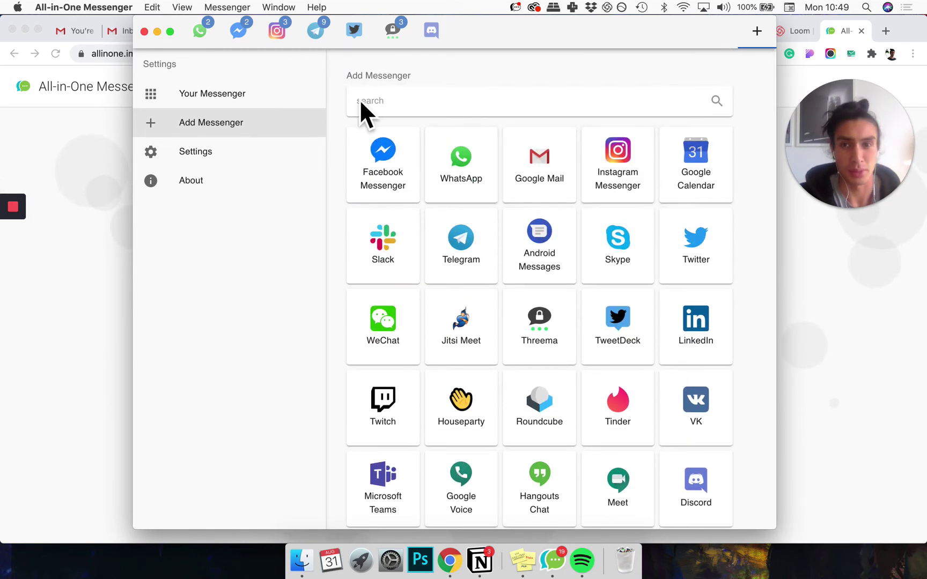
Step: Leave the Add Messenger catalogue and return to the WhatsApp chats
click(219, 45)
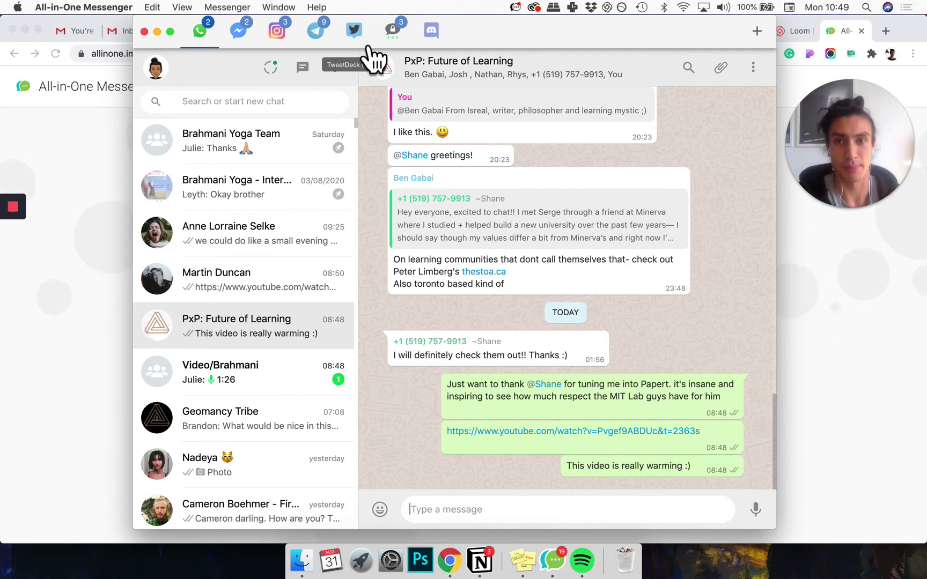
Step: Switch from WhatsApp back to the TweetDeck columns
click(368, 46)
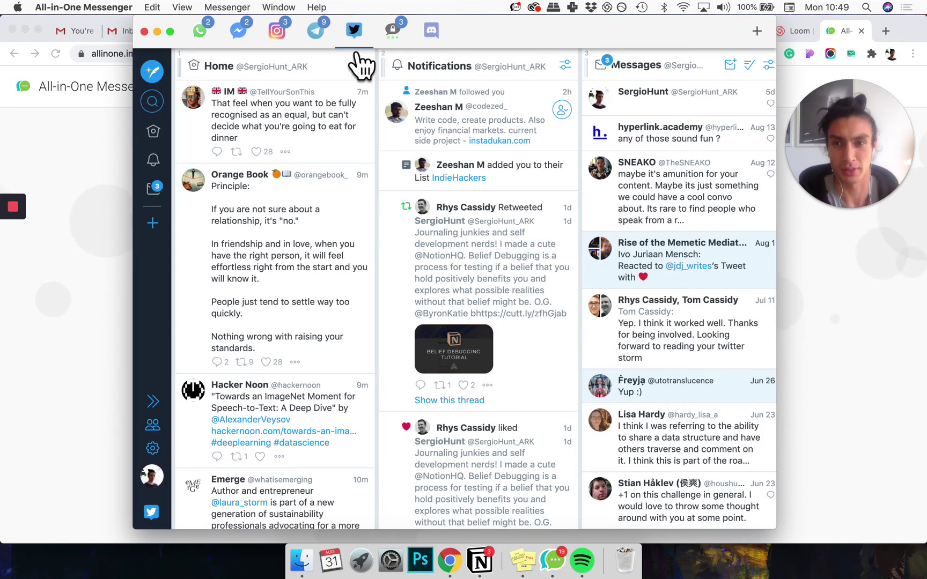
Step: Show the Discord Friends page, then hide the app with Cmd+H to reveal Chrome
click(449, 42)
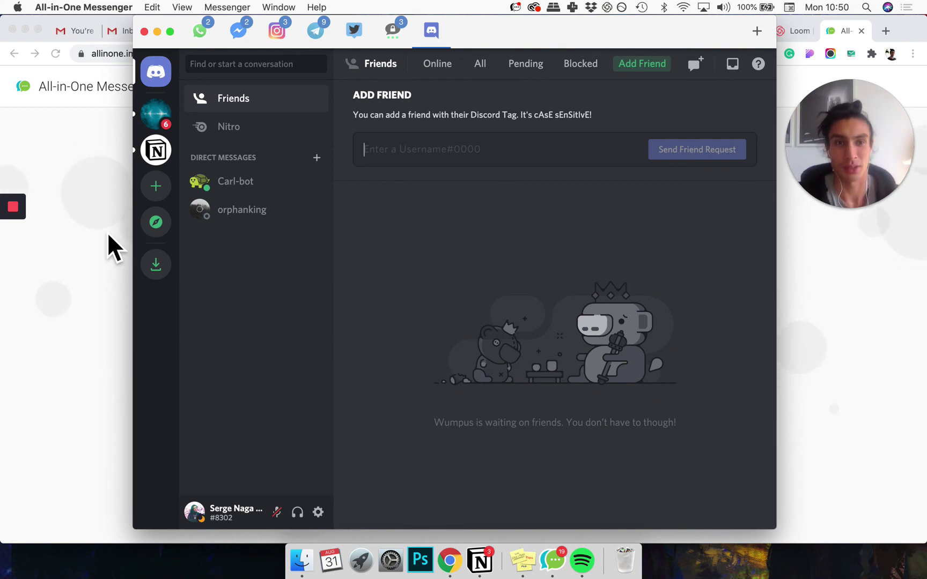
key(super+h)
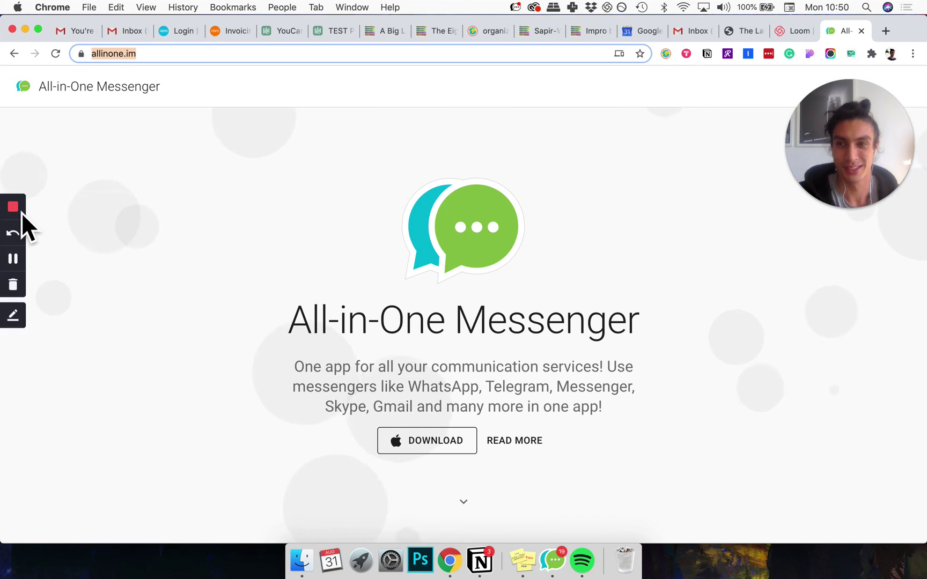